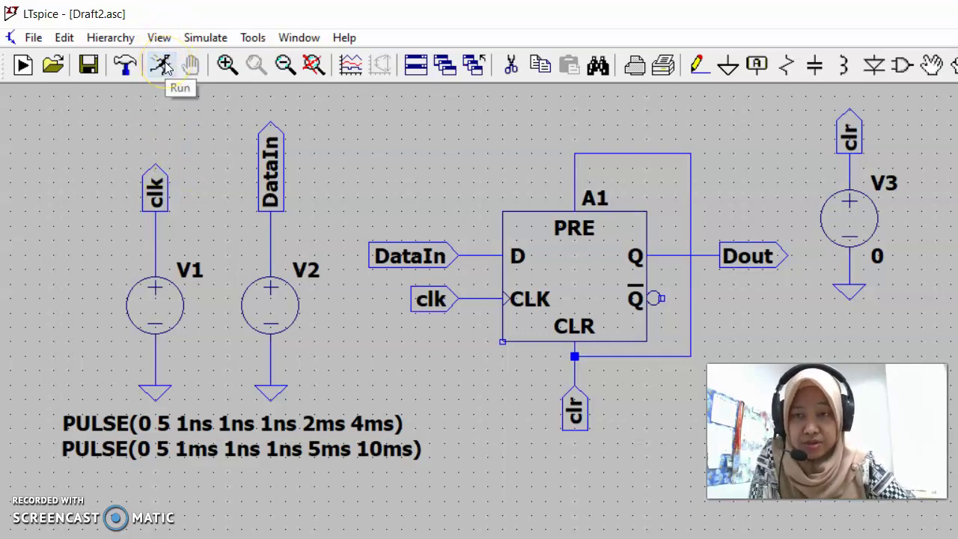
- Run a transient simulation of the flip-flop circuit with a stop time of 50ms
left_click(163, 66)
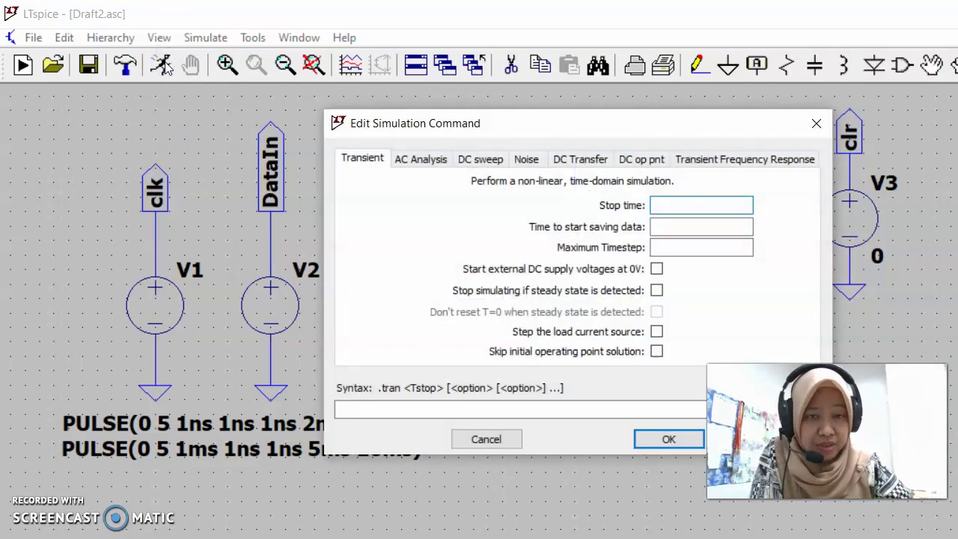
left_click_drag(477, 123, 301, 111)
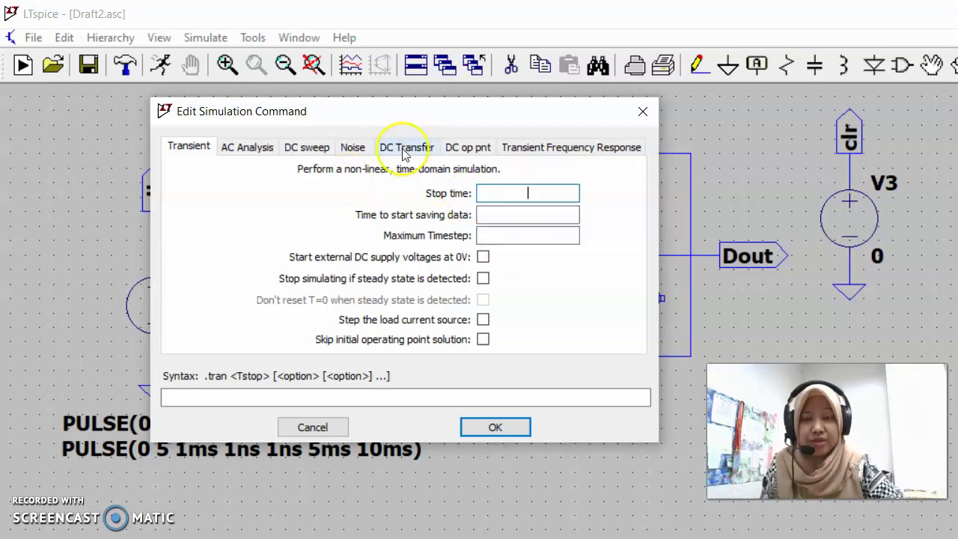
left_click_drag(470, 120, 380, 70)
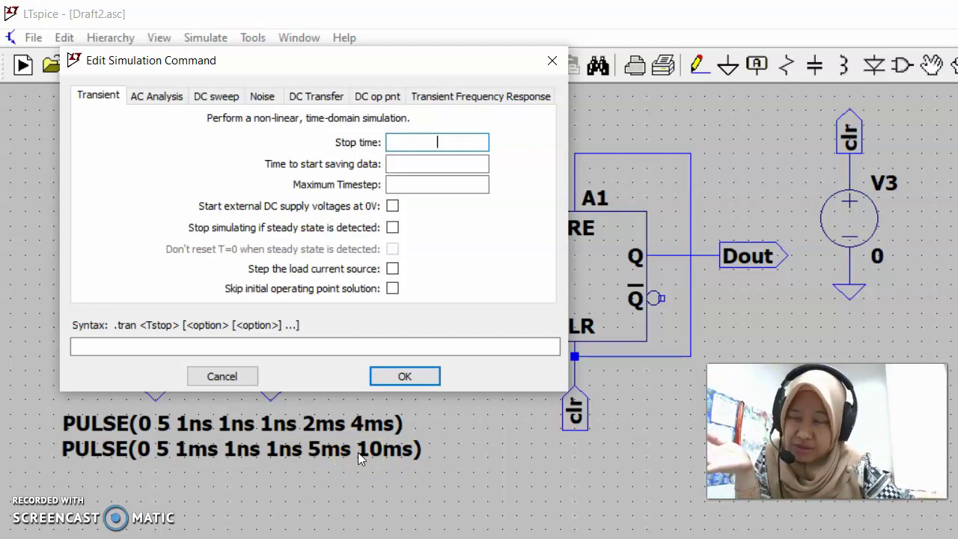
left_click(453, 146)
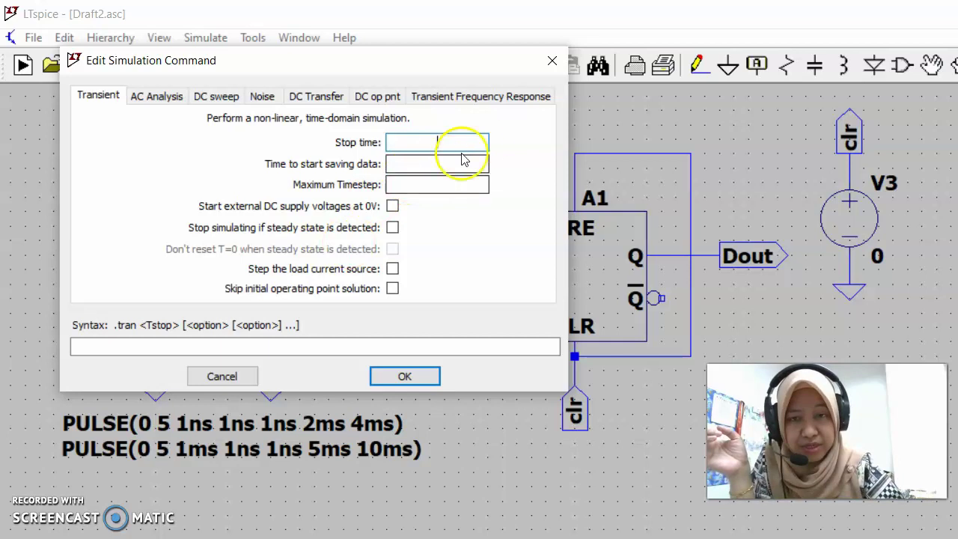
type("50ms")
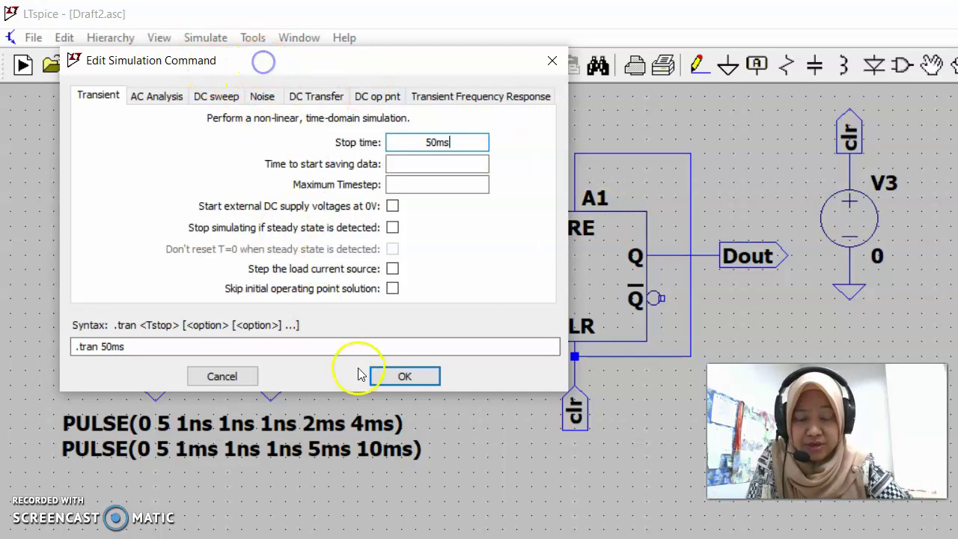
left_click(407, 377)
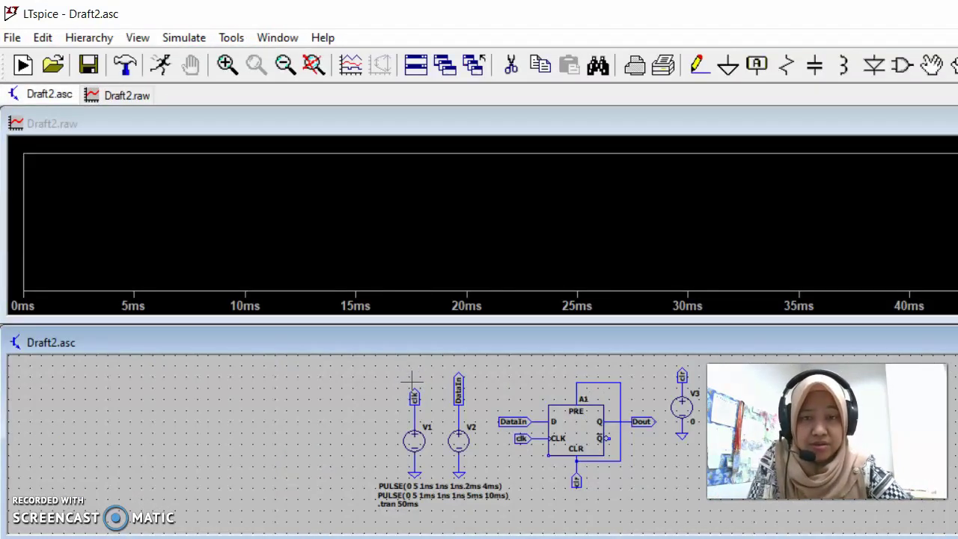
- Plot the voltages at the flip-flop's DataIn, clk and Dout nets in the waveform window
left_click(295, 126)
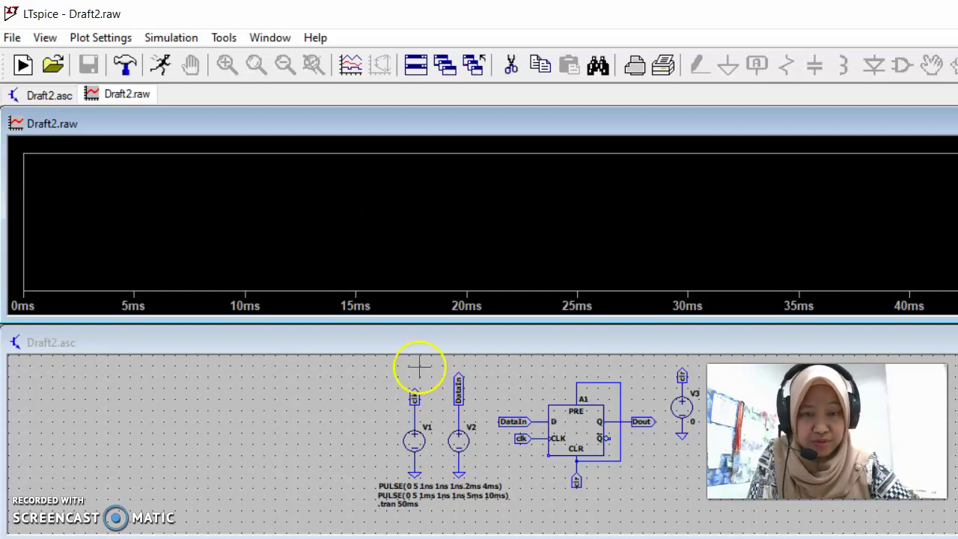
left_click(451, 345)
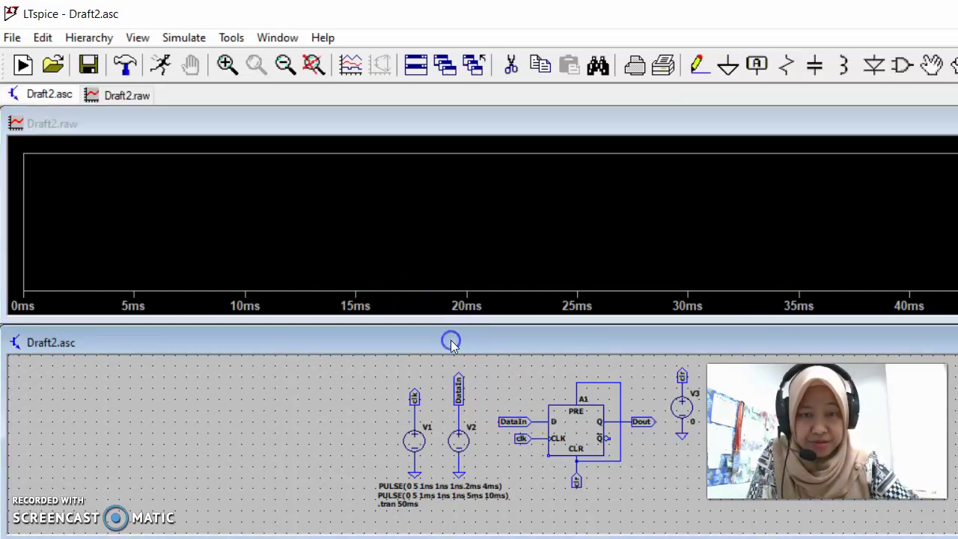
left_click(522, 412)
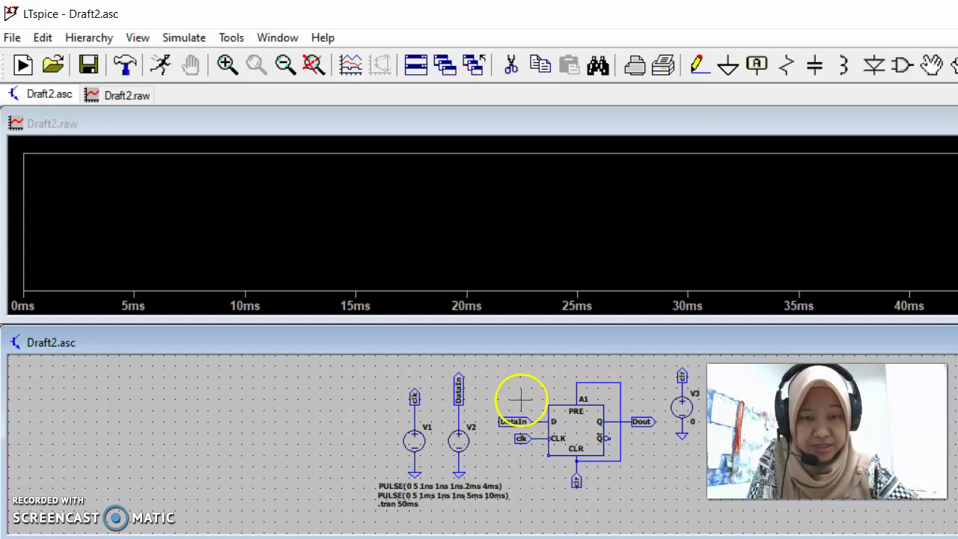
left_click(522, 420)
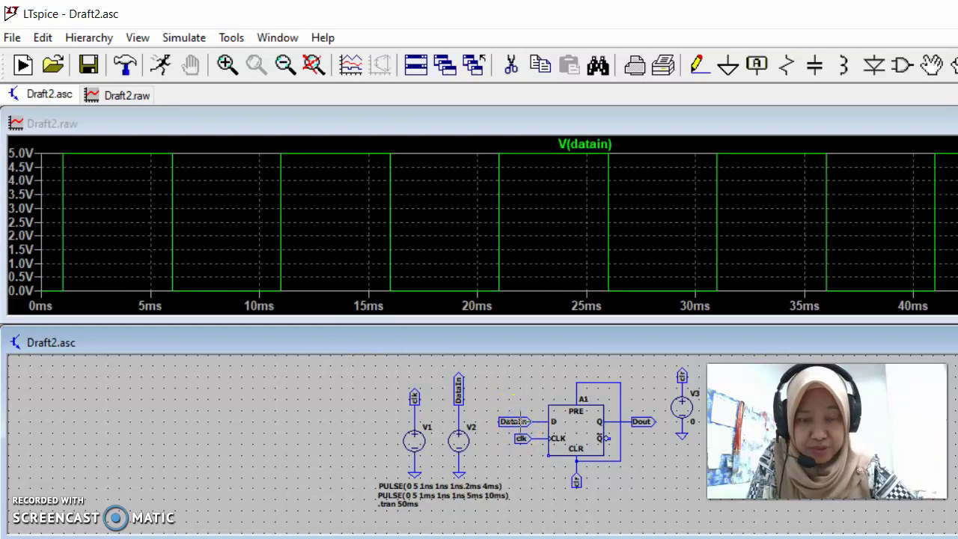
left_click(524, 437)
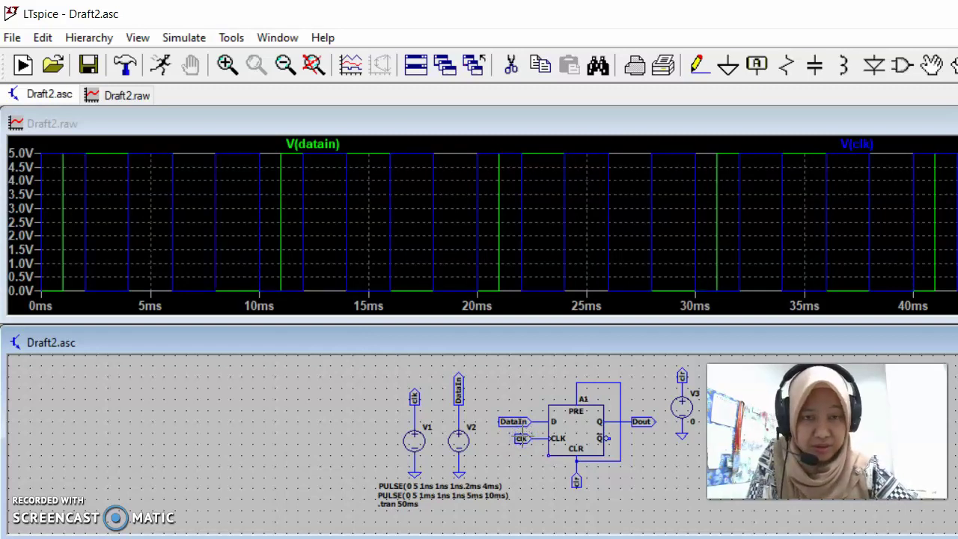
left_click(646, 420)
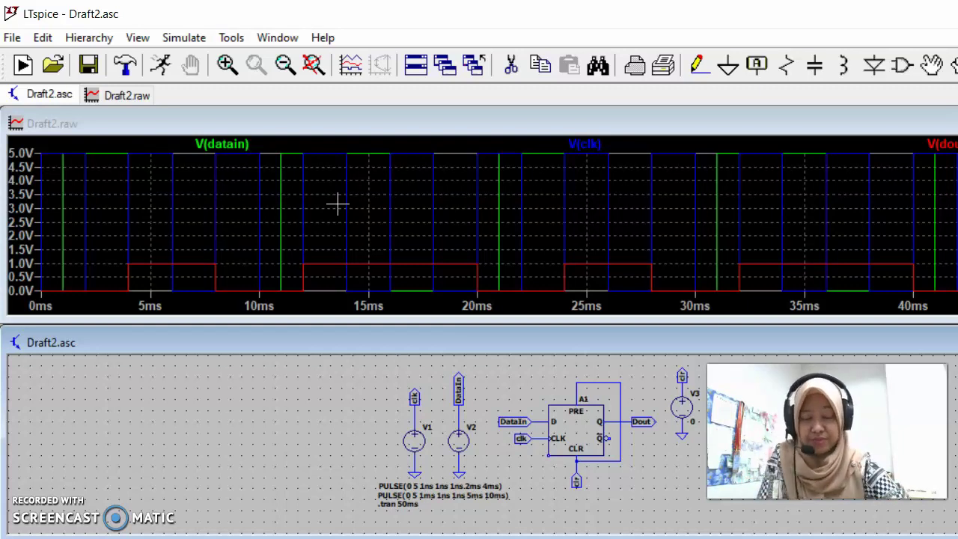
- Add two empty plot panes above the existing traces in the waveform window
left_click(323, 124)
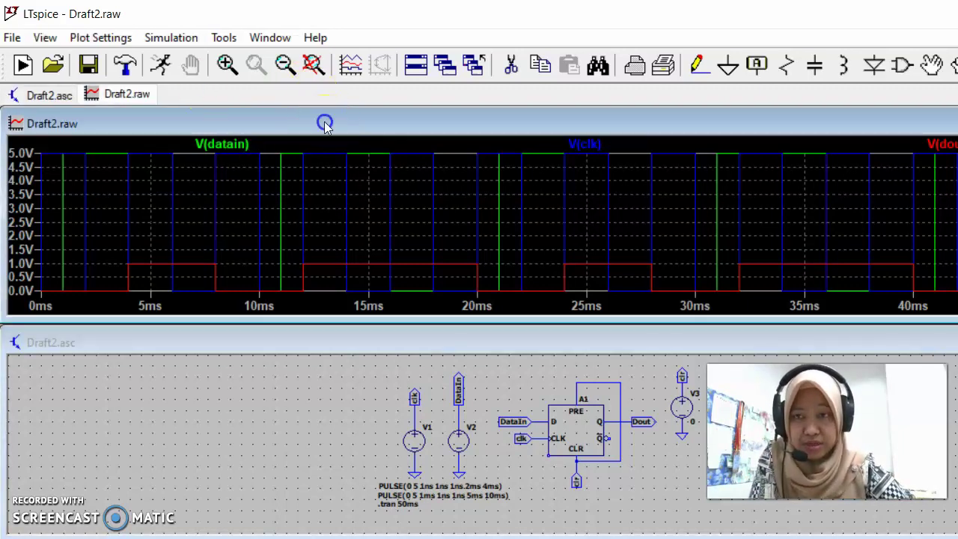
right_click(248, 206)
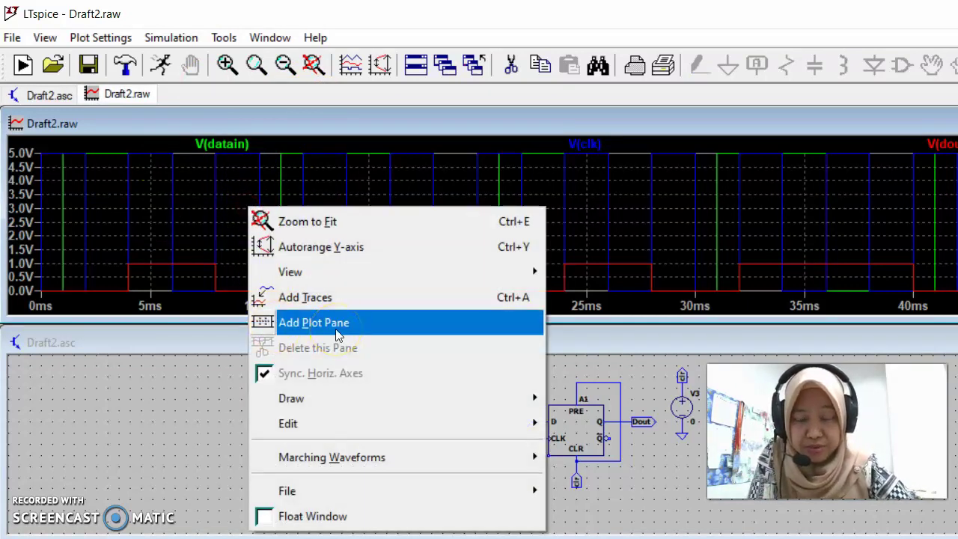
left_click(355, 324)
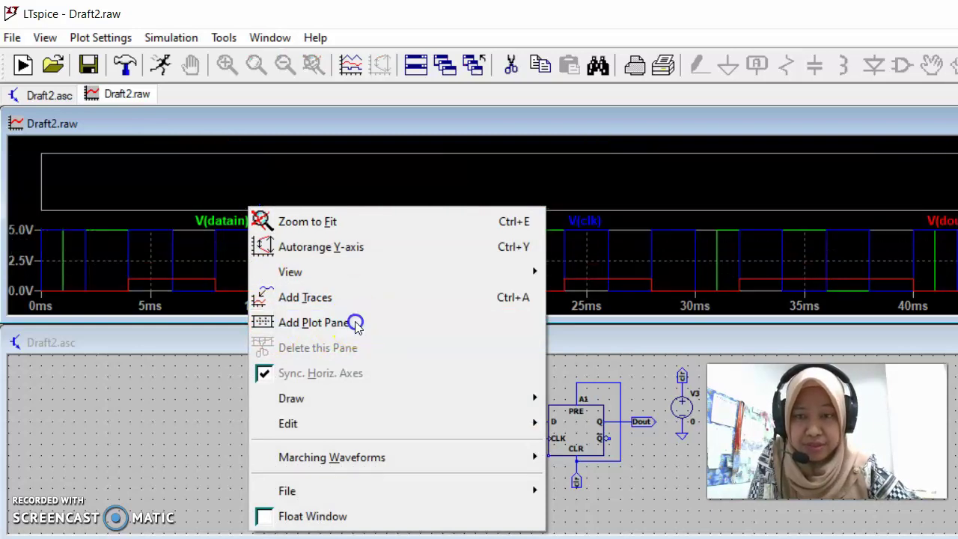
right_click(291, 184)
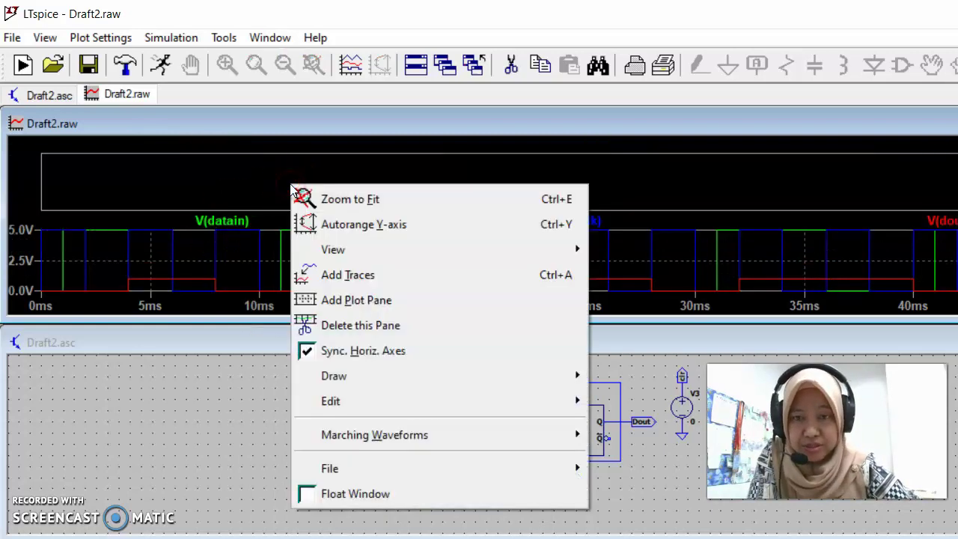
left_click(366, 307)
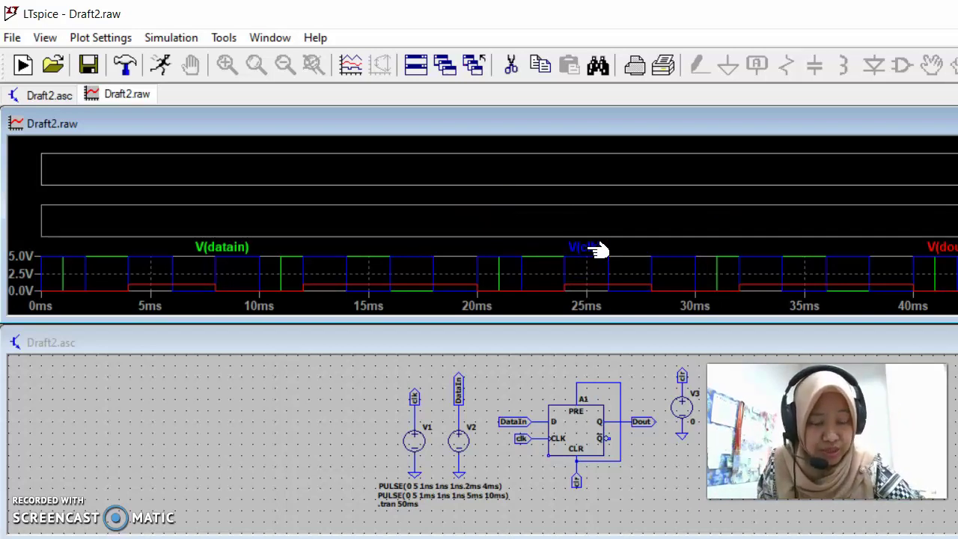
- Move the V(clk) trace to the top plot pane and V(datain) to the middle one, leaving V(dout) in the bottom pane
mouse_move(599, 250)
left_mouse_down()
mouse_move(569, 210)
mouse_move(419, 158)
mouse_move(421, 168)
left_mouse_up()
left_click(550, 223)
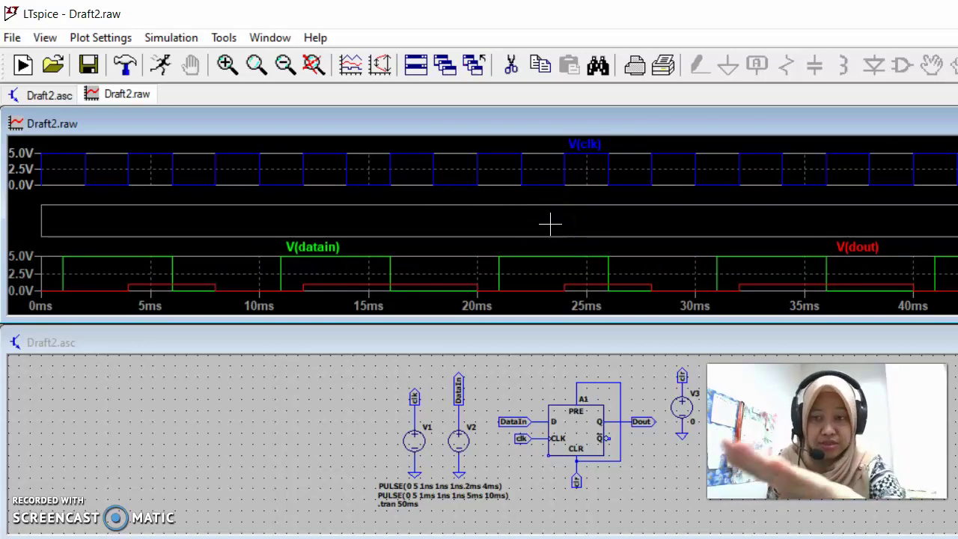
left_click(430, 173)
left_click(100, 194)
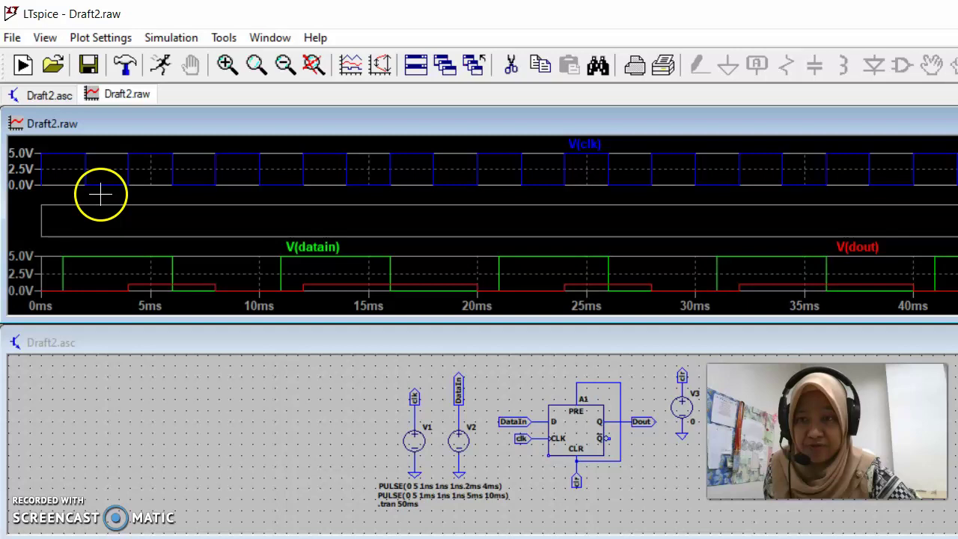
mouse_move(310, 249)
left_mouse_down()
mouse_move(363, 220)
mouse_move(353, 219)
left_mouse_up()
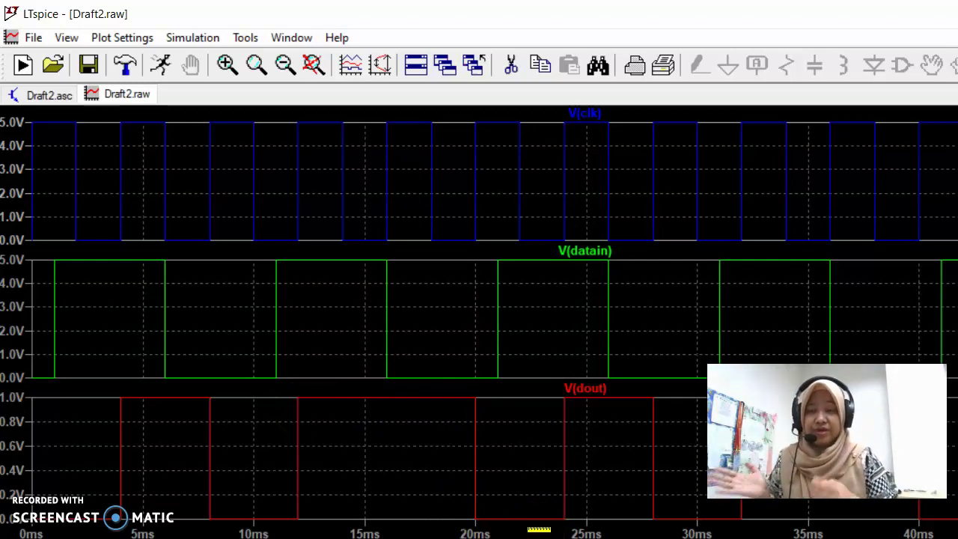
- Examine the separated clk, DataIn and Dout waveforms, comparing the output's transitions with the clock edges and its voltage levels with the inputs
left_click(893, 100)
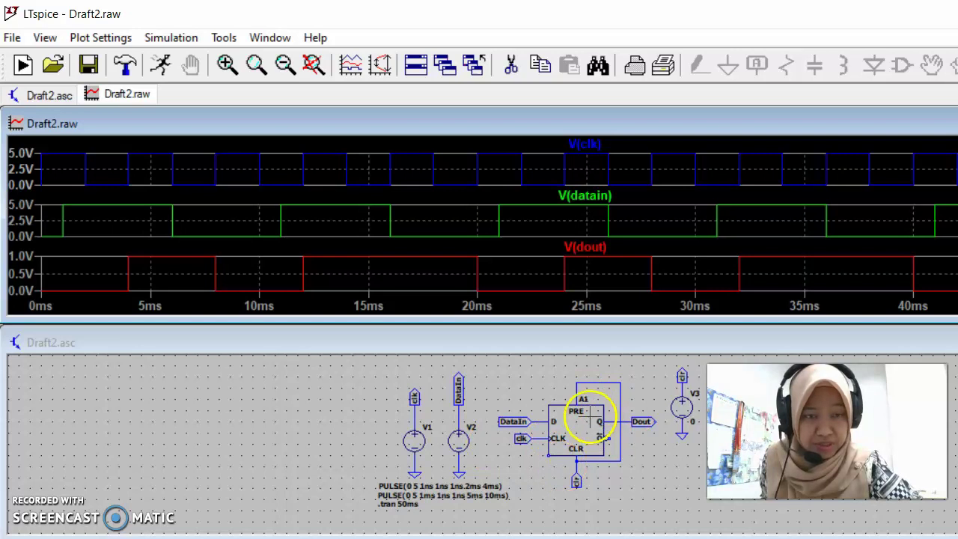
left_click(563, 439)
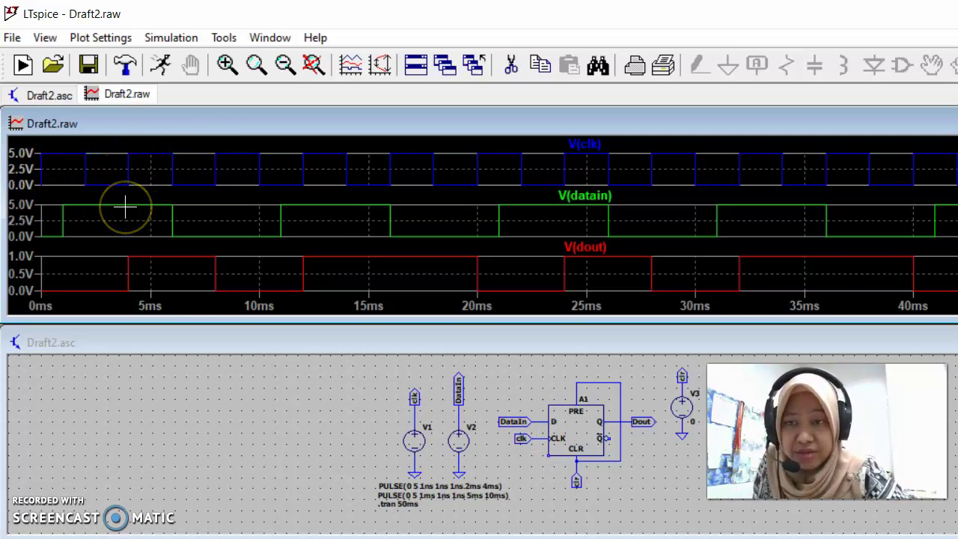
left_click(133, 248)
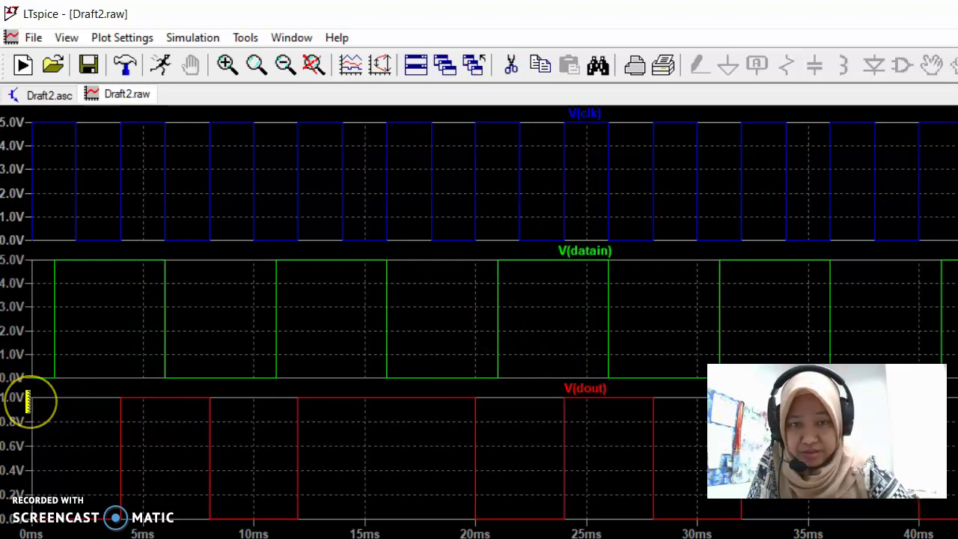
left_click(26, 267)
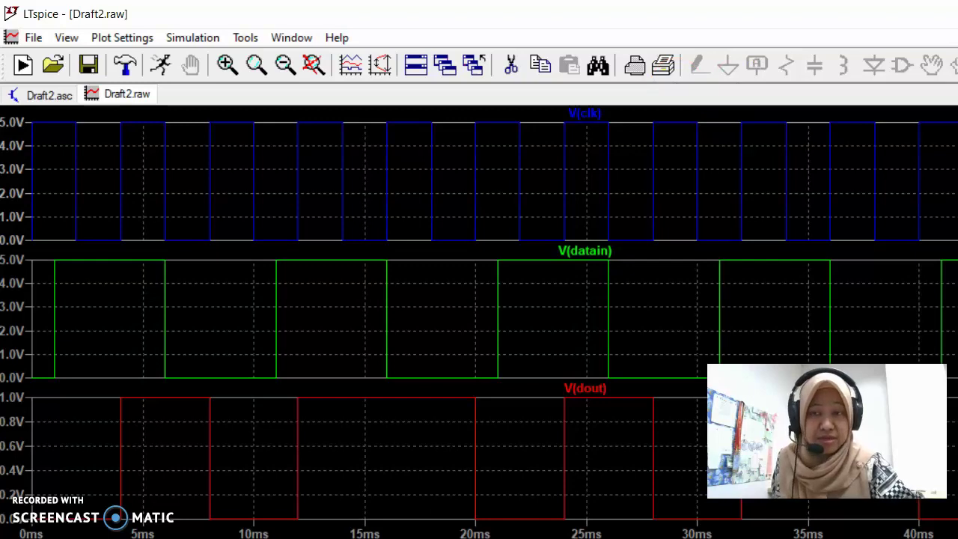
left_click(208, 461)
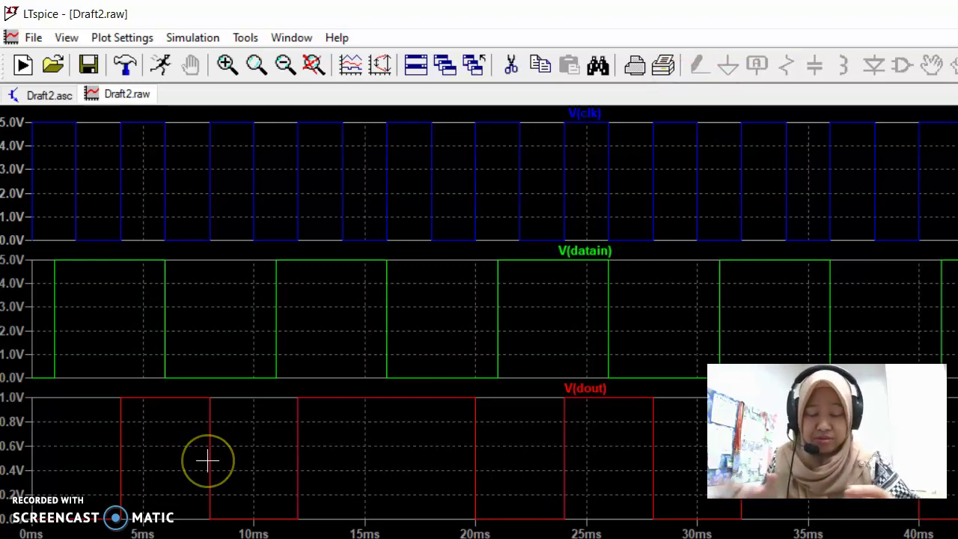
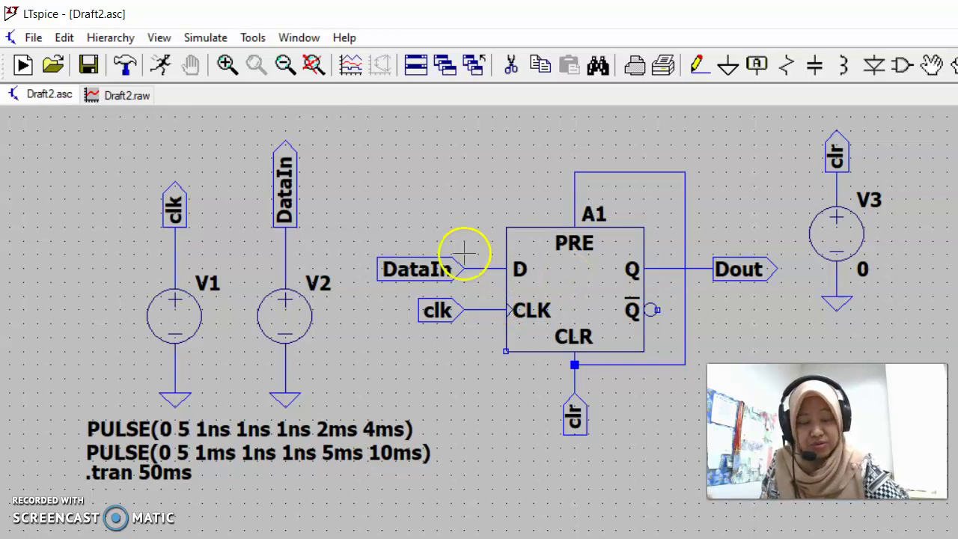
- Set the Value attribute of flip-flop A1 to Vhigh=5v Vlow=0v
right_click(569, 275)
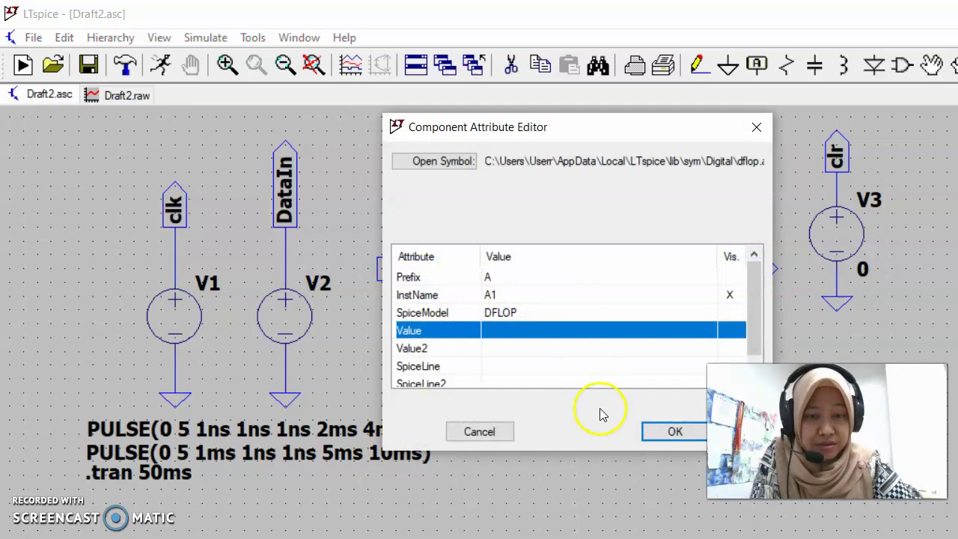
left_click(482, 431)
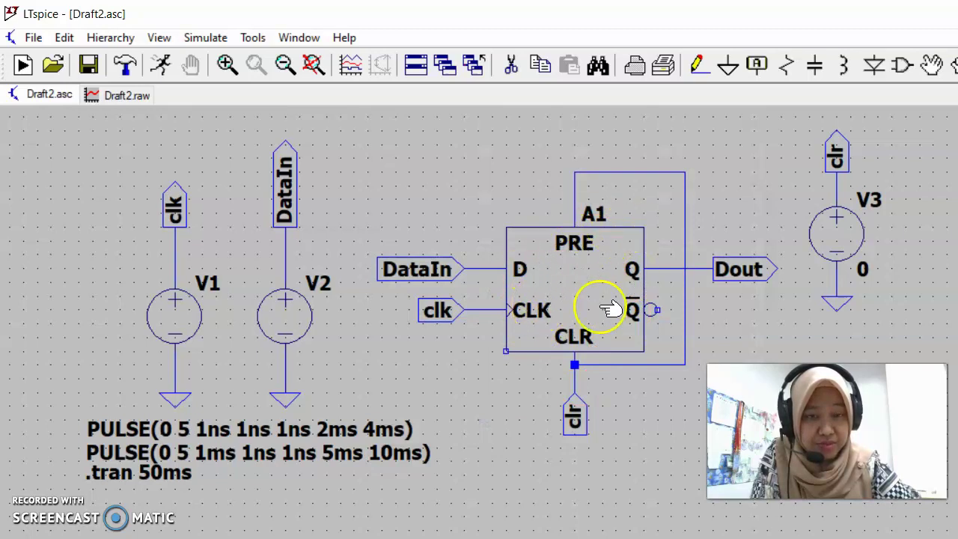
right_click(563, 271)
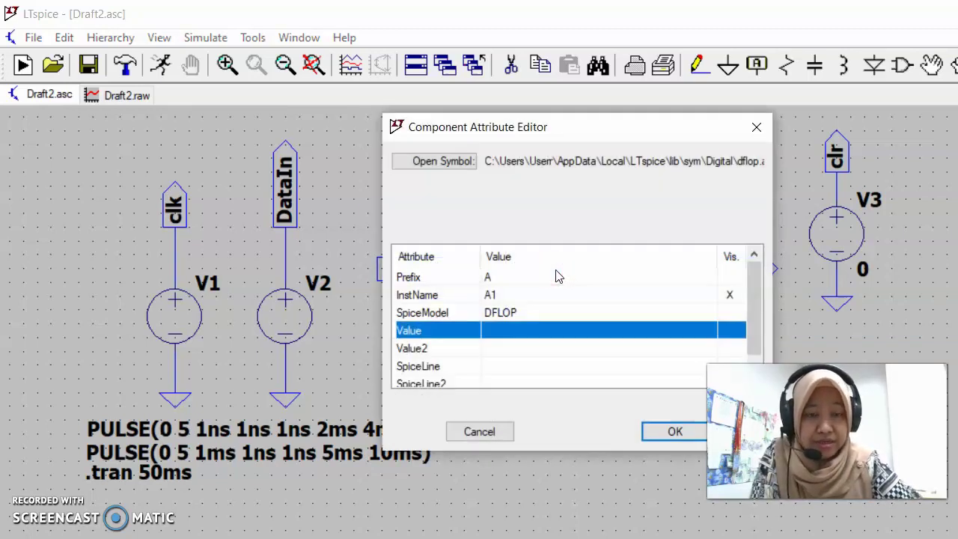
left_click_drag(584, 132, 367, 134)
left_click(317, 337)
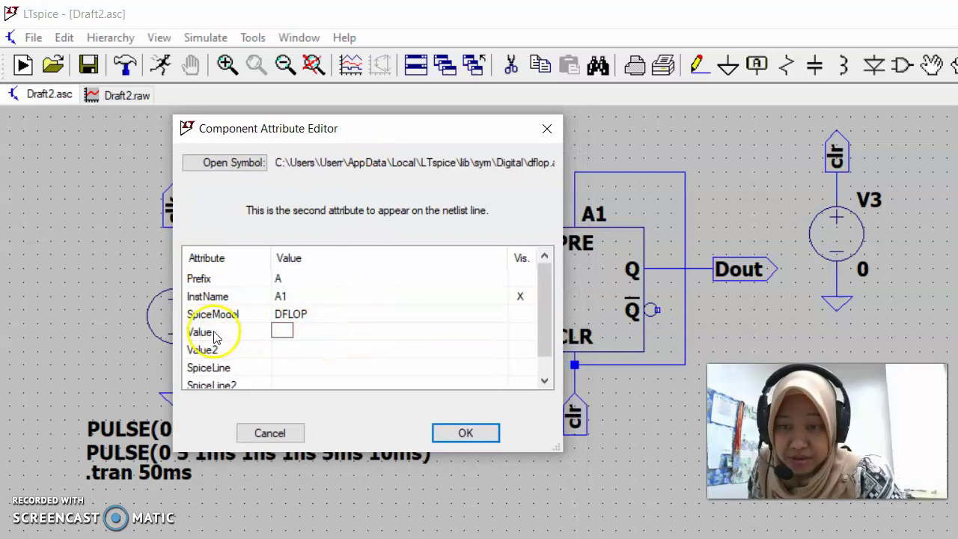
left_click(283, 329)
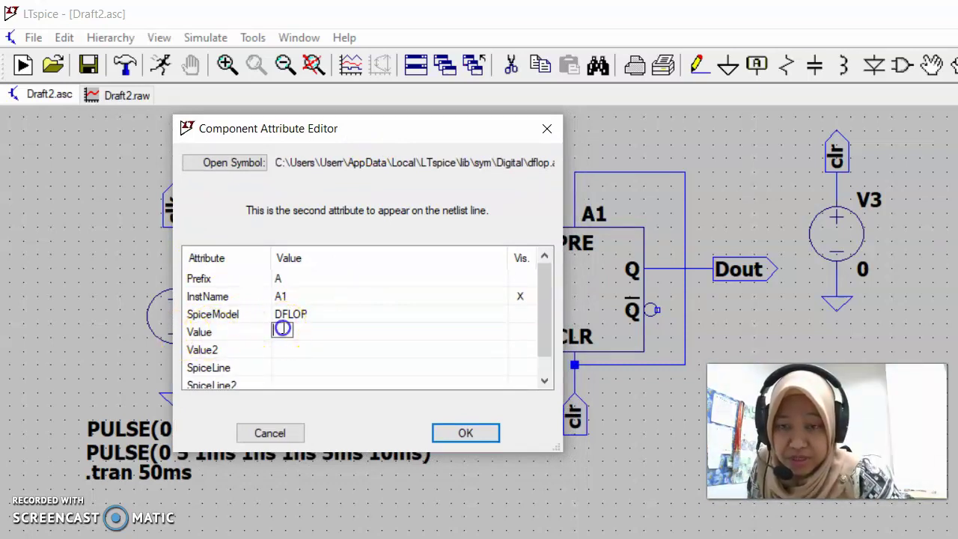
type("Vhigh=")
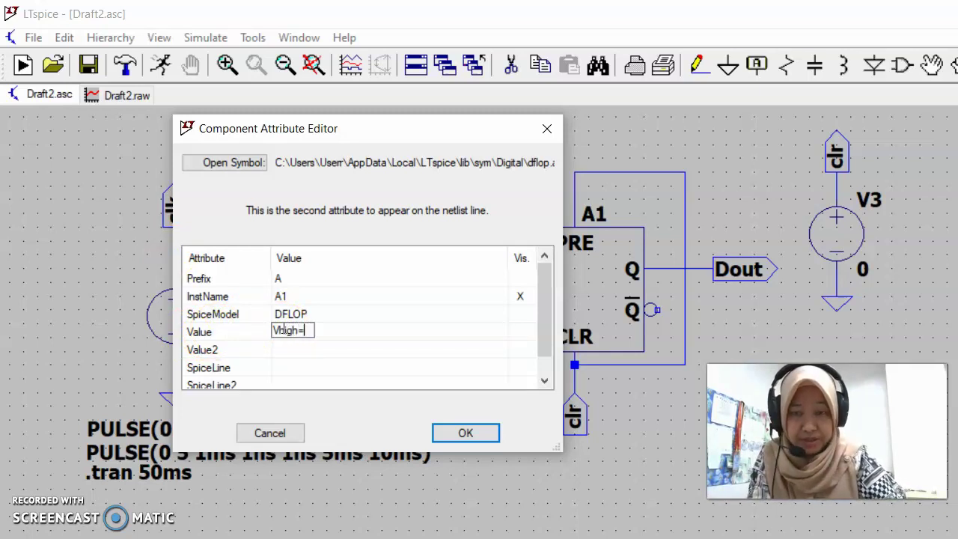
type("5")
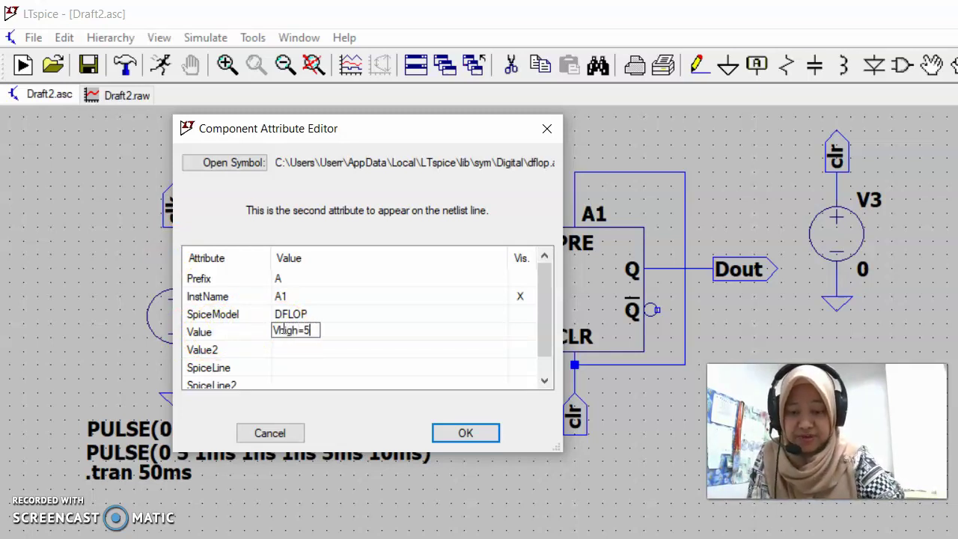
type("v Vlow=")
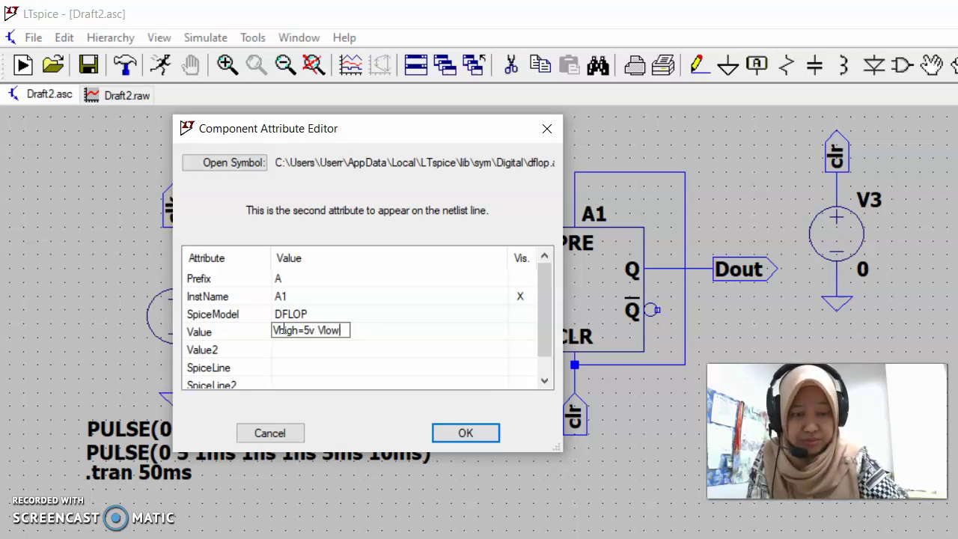
type("0v")
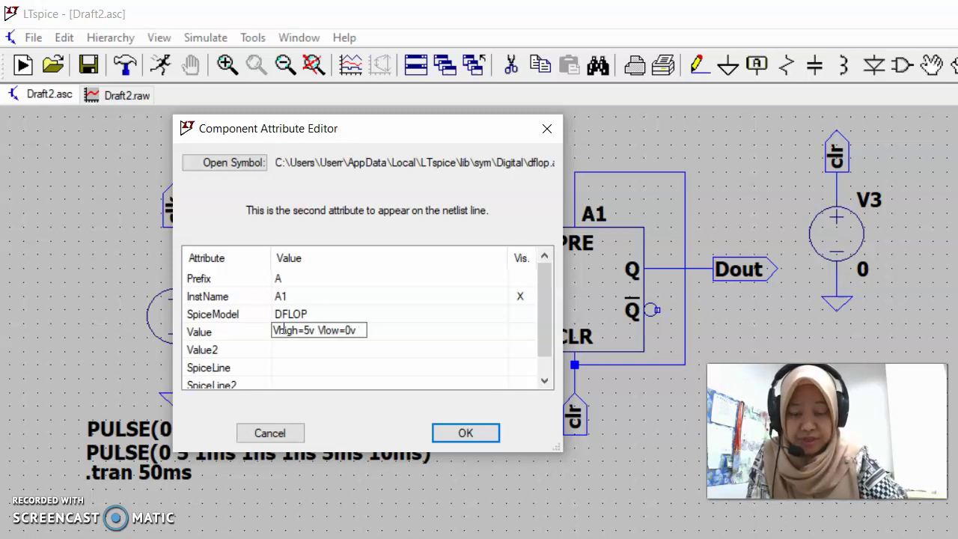
- Append Trise=1ns Tfall=1ns to the flip-flop's Value attribute, apply the attributes and rerun the simulation
type(" Tr")
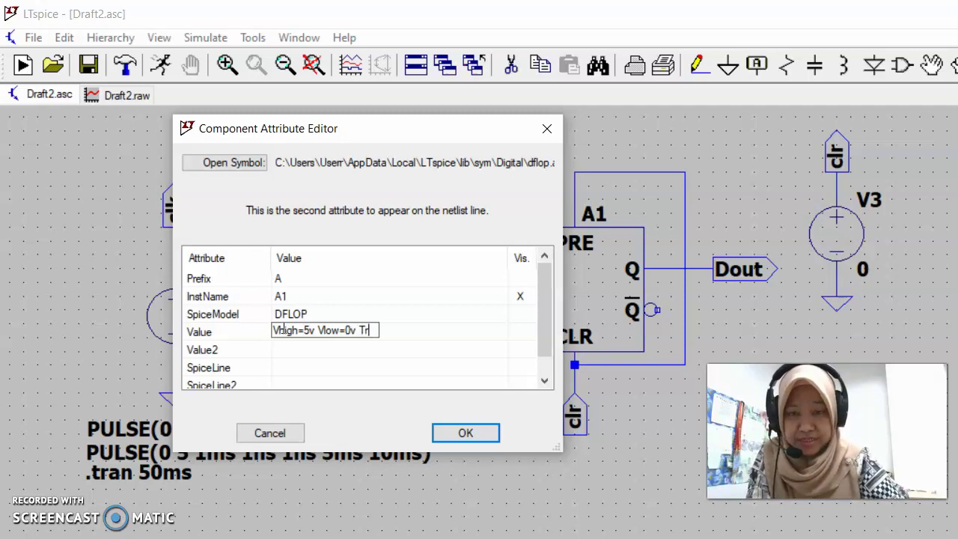
type("ise=")
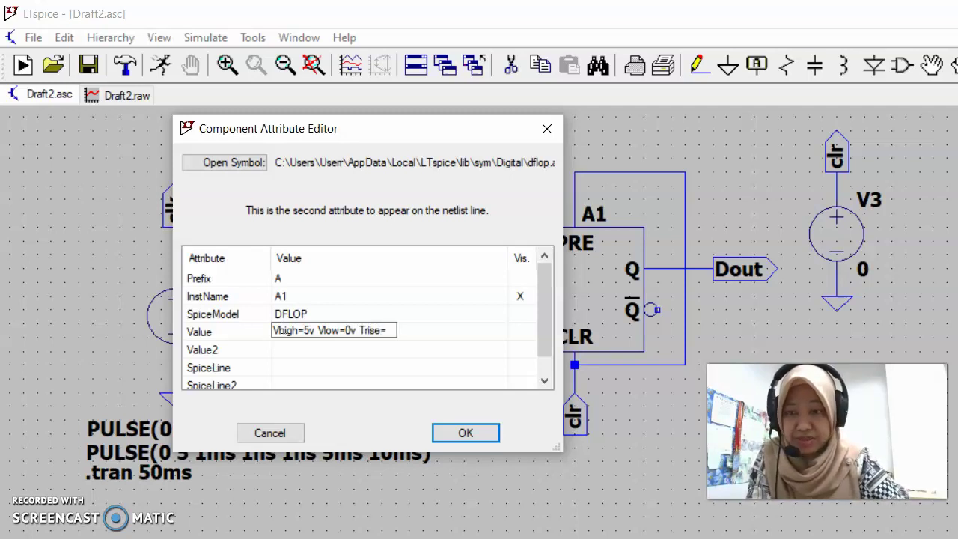
type("1ns ")
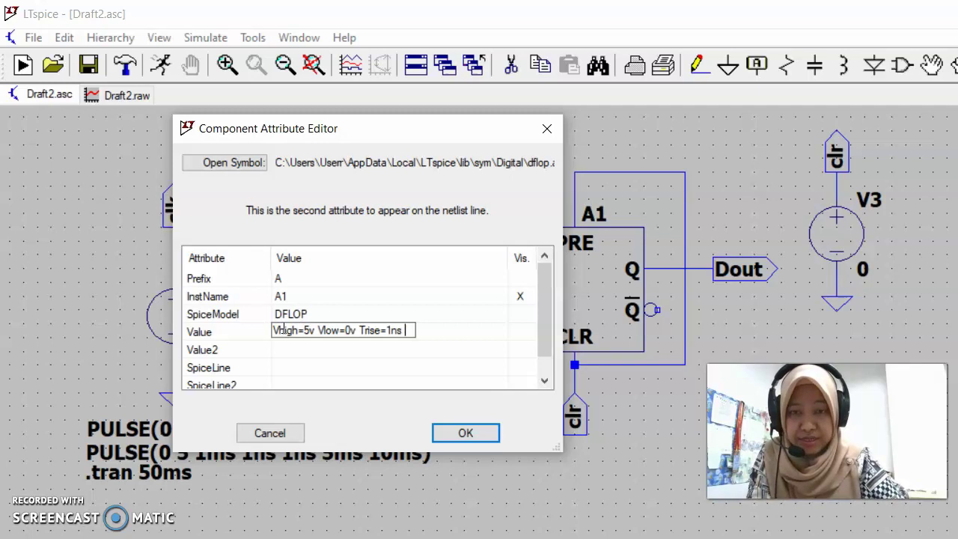
type("Tfall")
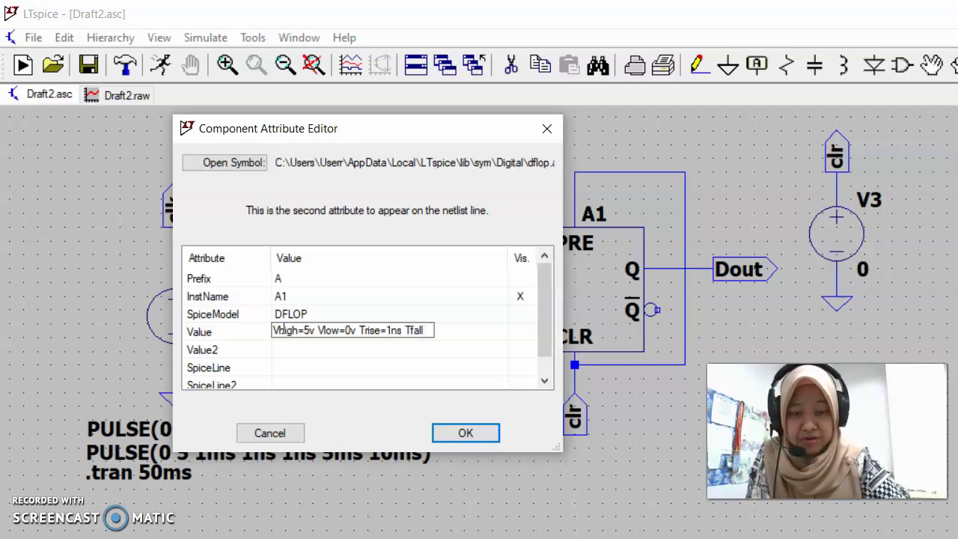
type("=1ns")
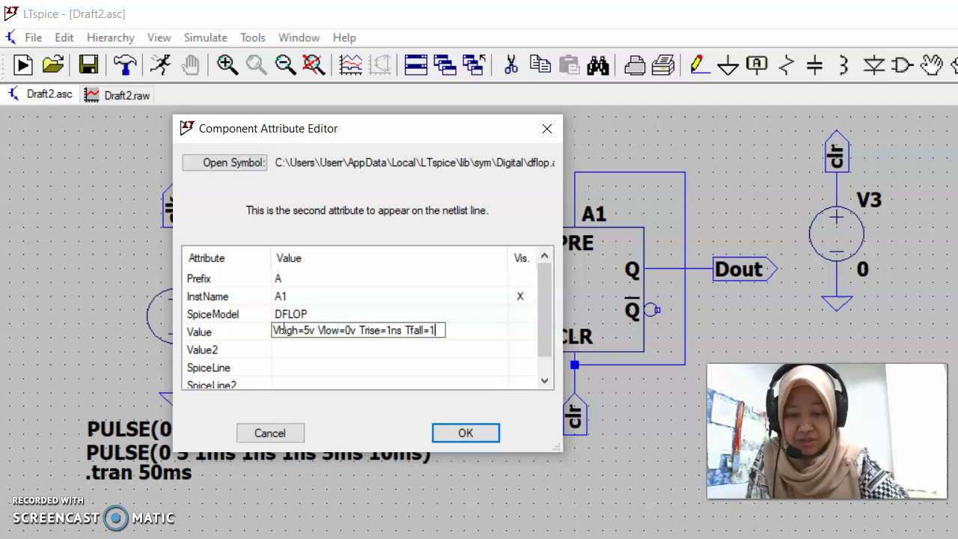
left_click(467, 435)
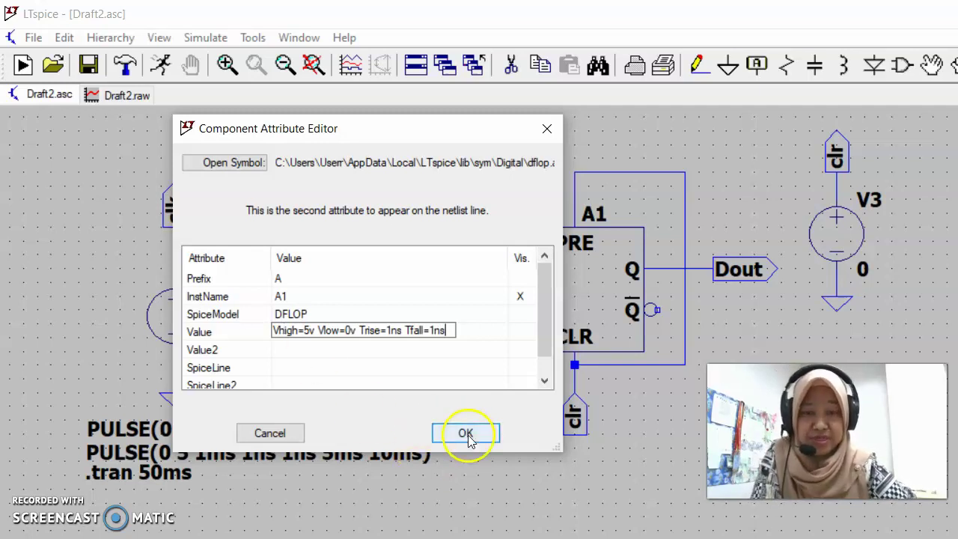
left_click(321, 330)
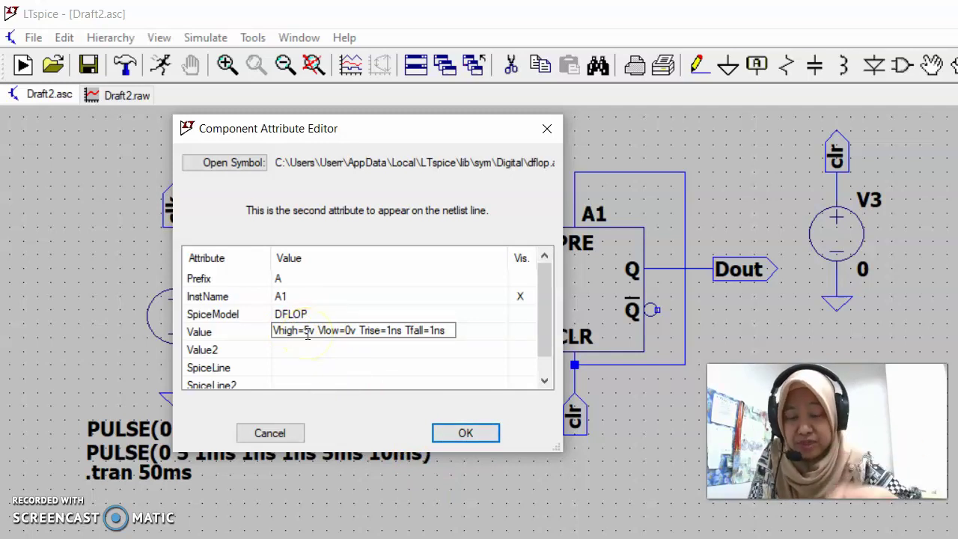
left_click(483, 437)
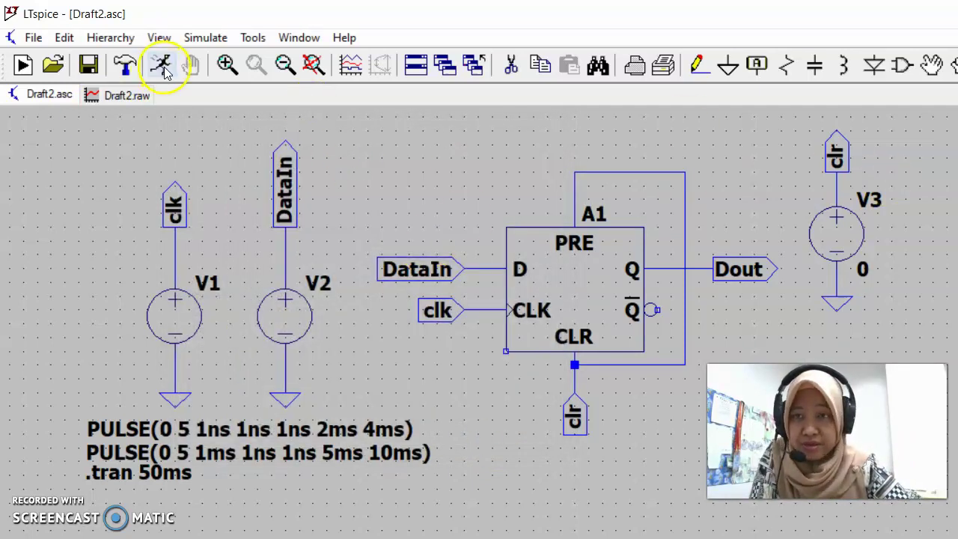
left_click(163, 67)
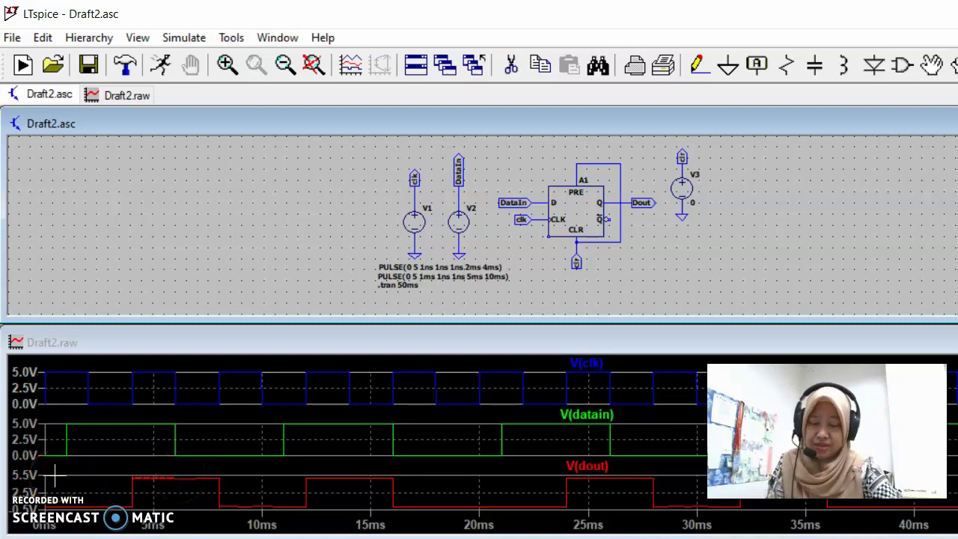
right_click(118, 490)
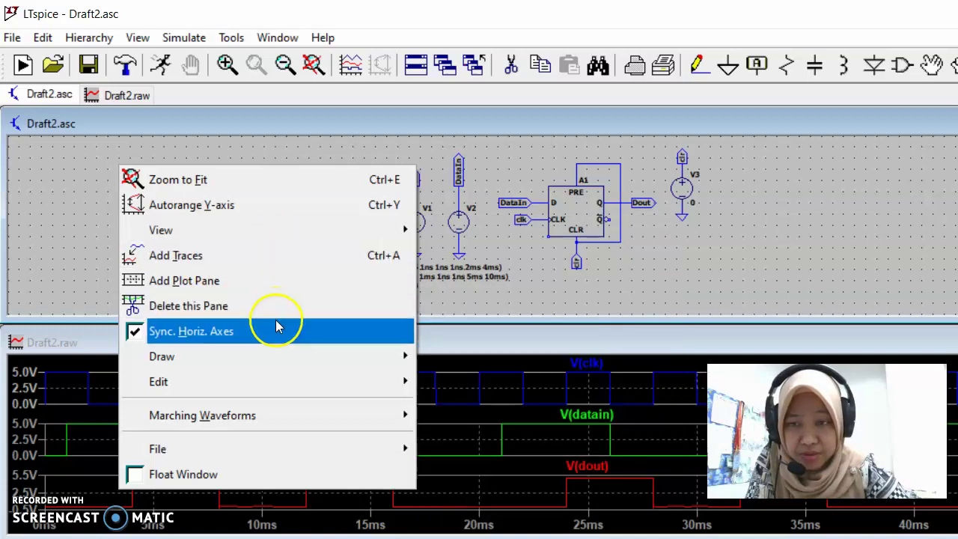
mouse_move(282, 369)
mouse_move(291, 388)
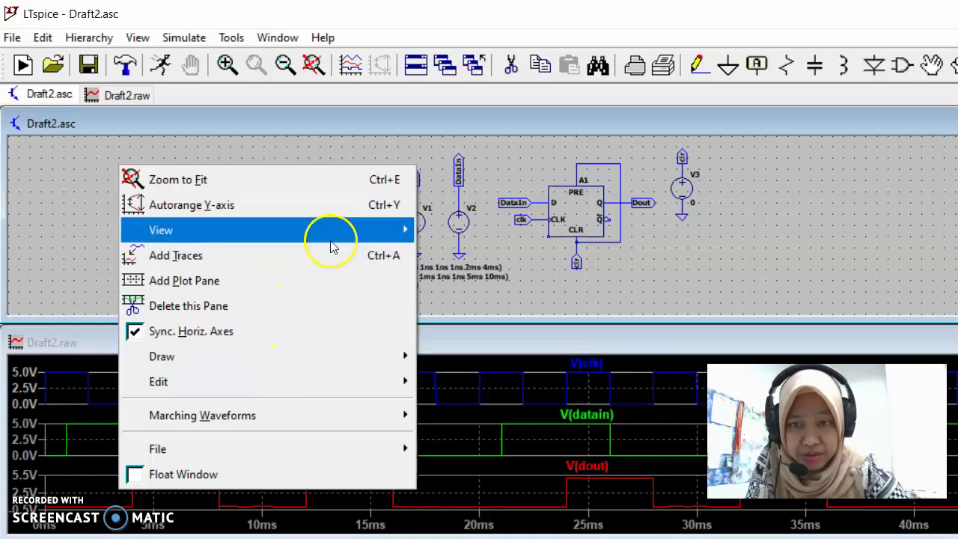
mouse_move(332, 246)
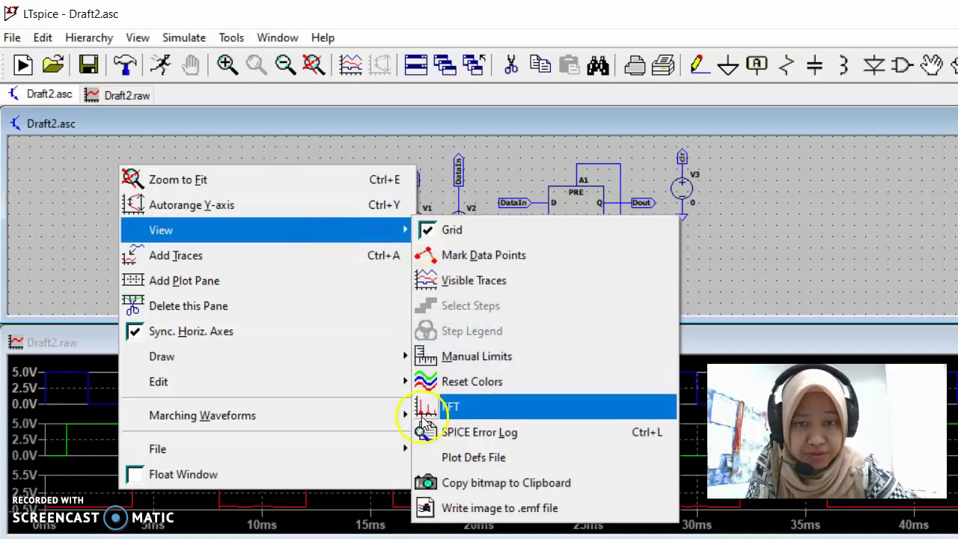
left_click(455, 357)
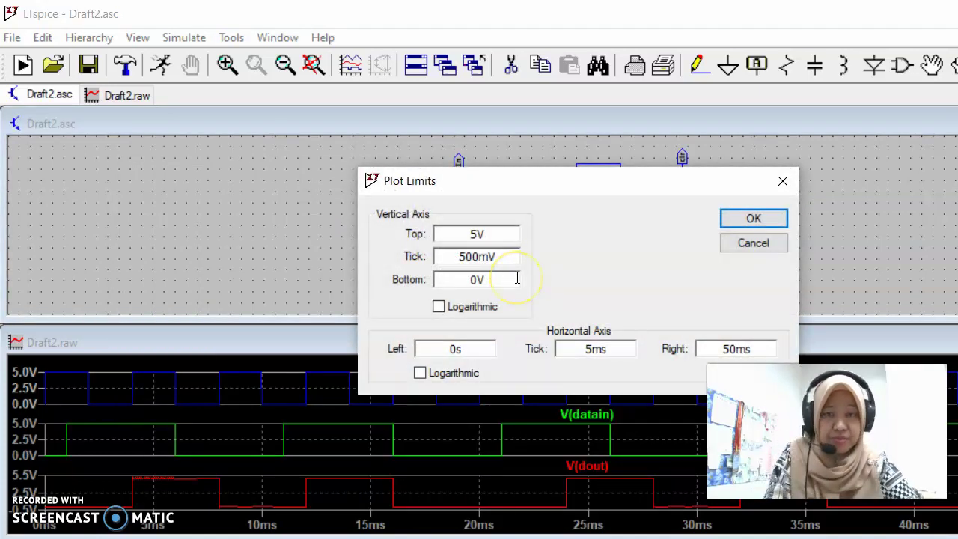
left_click(777, 244)
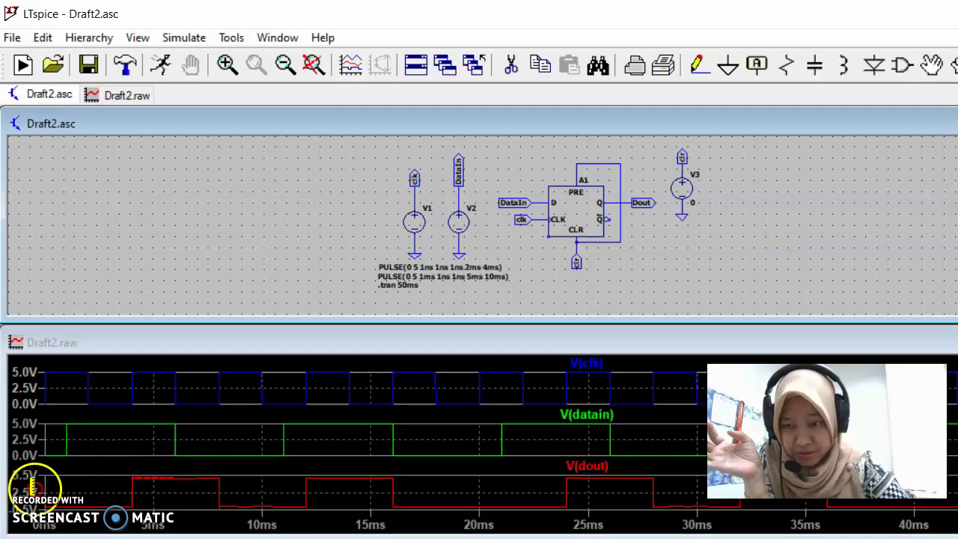
left_click(34, 487)
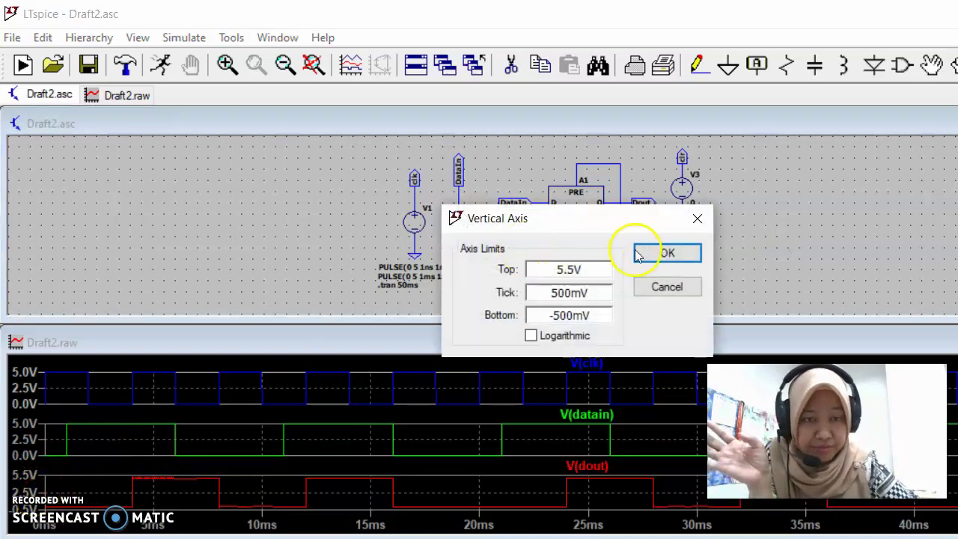
left_click(668, 289)
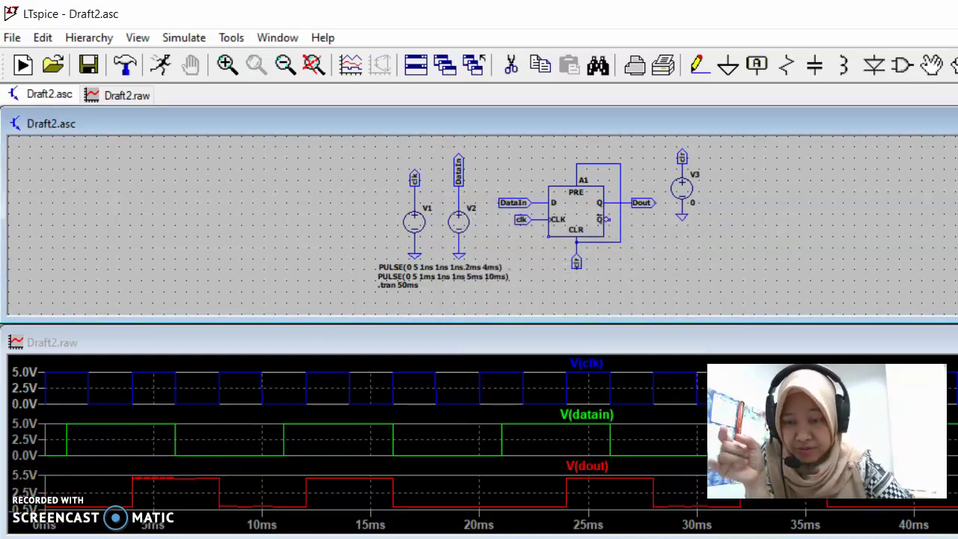
- Set the vertical axis limits of the V(dout) pane to 5V at the top and 0 at the bottom
left_click(28, 486)
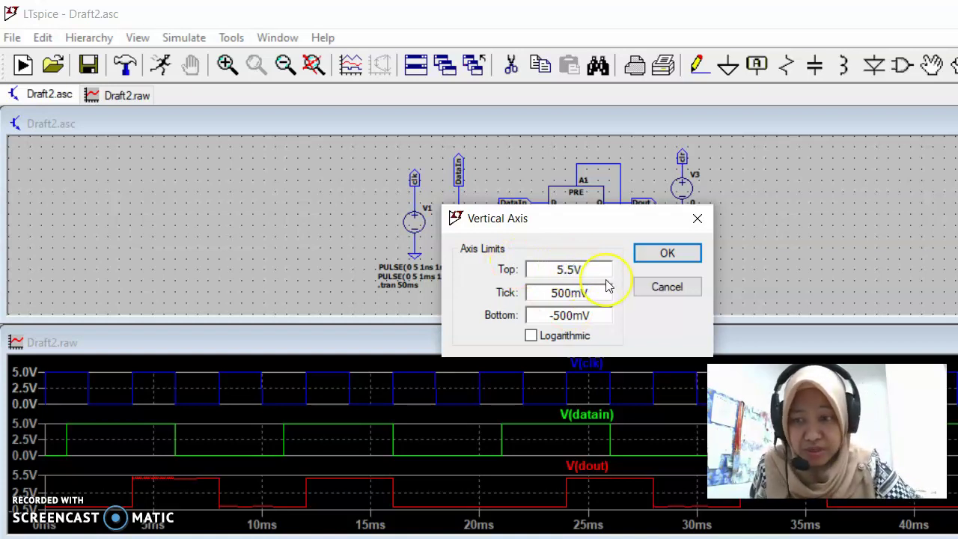
key("BackSpace")
key("BackSpace")
left_click_drag(592, 314, 539, 314)
type("0")
left_click(530, 269)
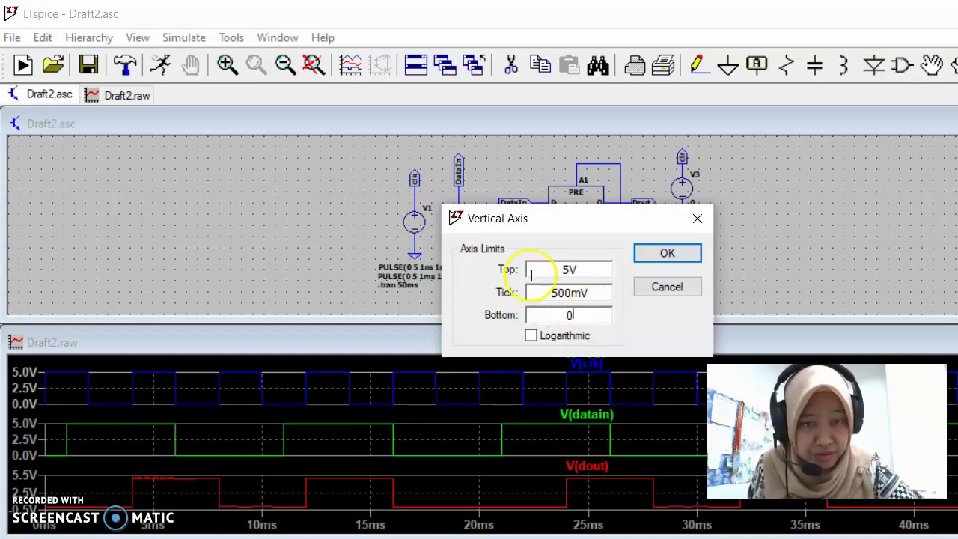
left_click(676, 254)
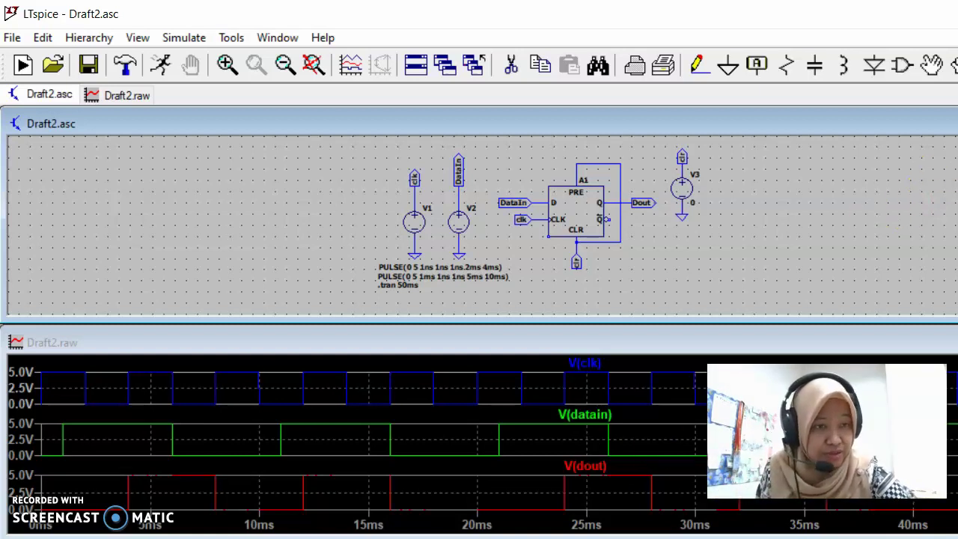
- Maximize the waveform window and examine the clk, DataIn and Dout traces at full size
left_click(951, 342)
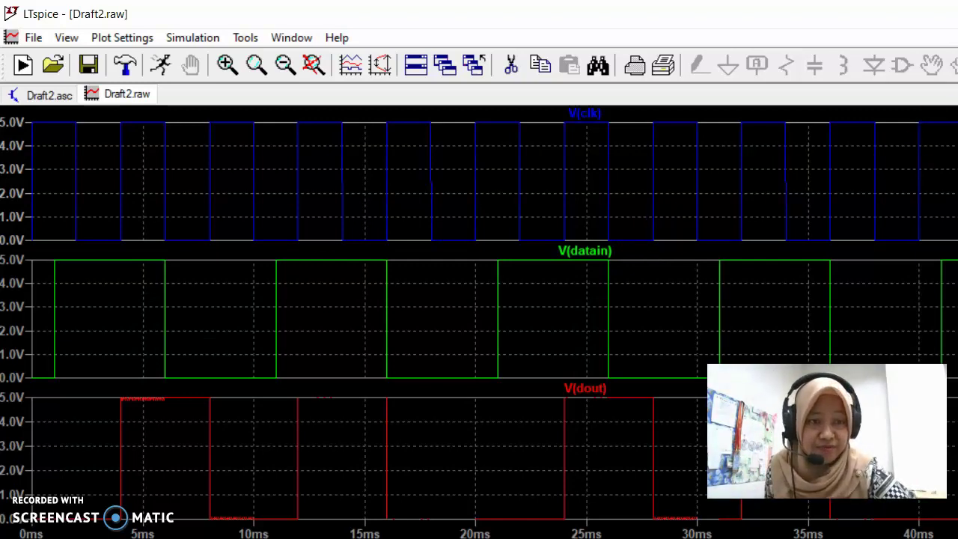
left_click(953, 36)
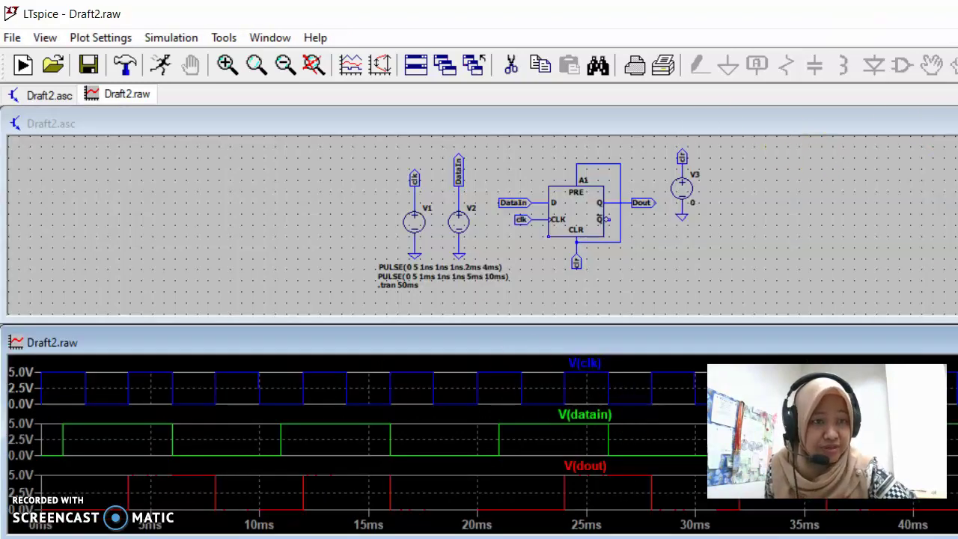
double_click(479, 124)
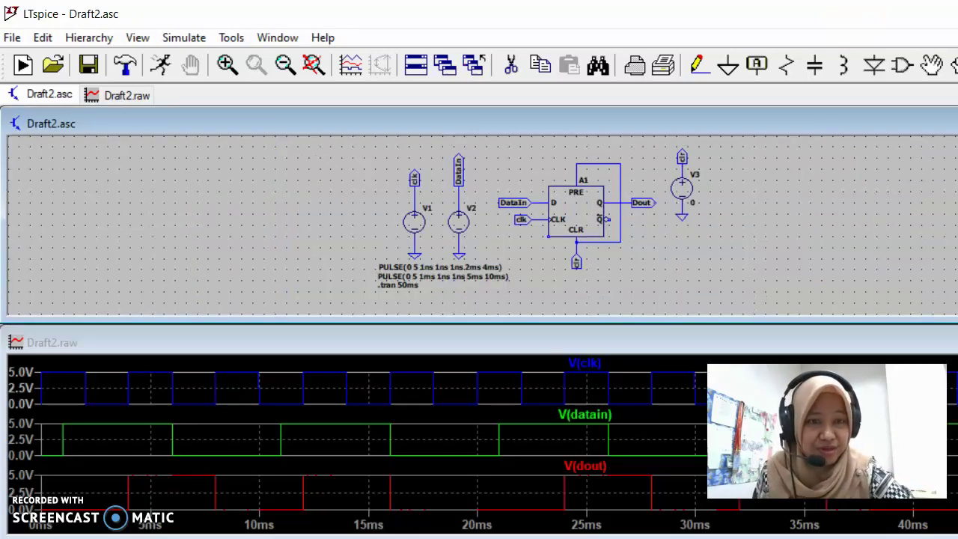
left_click(635, 383)
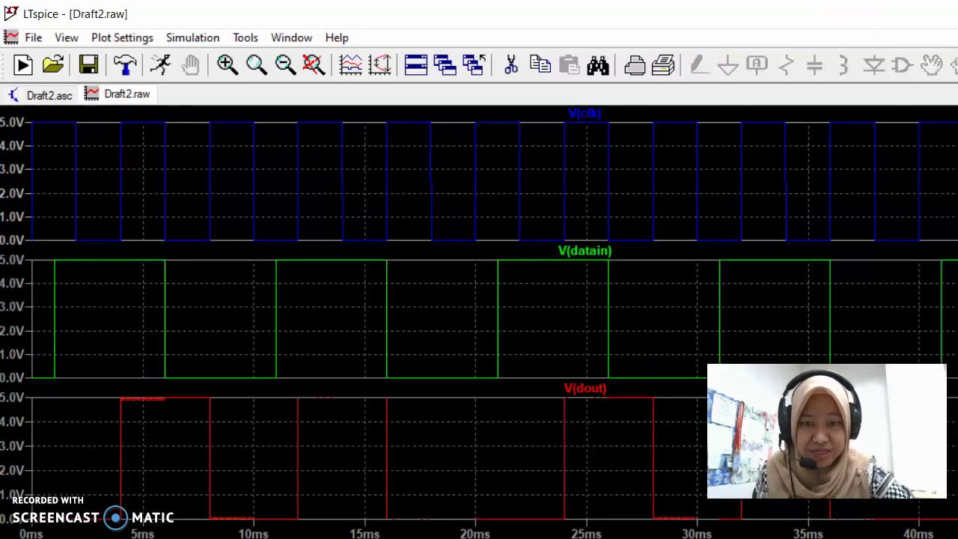
left_click(547, 368)
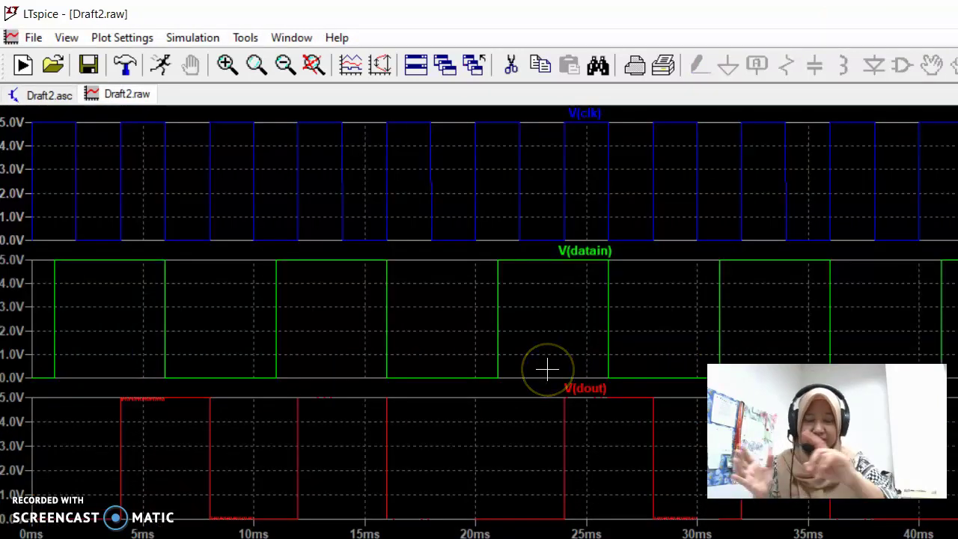